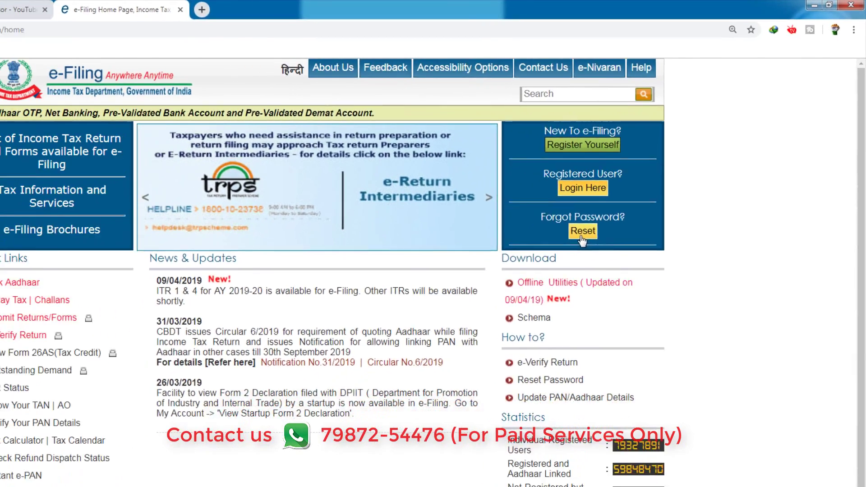
Start a password reset and submit the account's user ID with the captcha.
{"action": "left_click", "coordinate": [640, 191]}
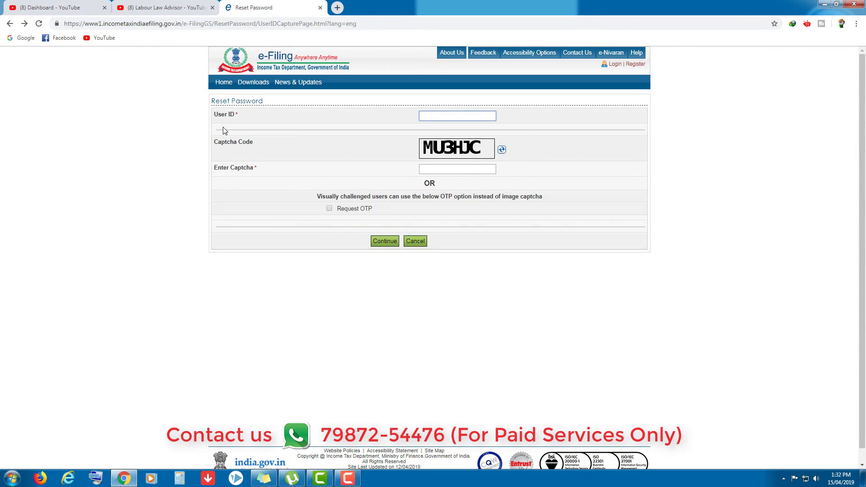
{"action": "key", "text": "ctrl+v"}
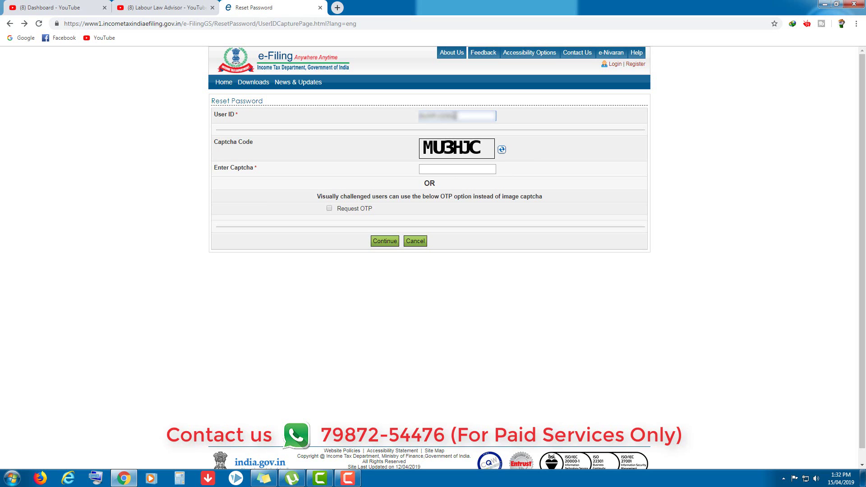
{"action": "key", "text": "Tab"}
{"action": "key", "text": "Tab"}
{"action": "type", "text": "MU"}
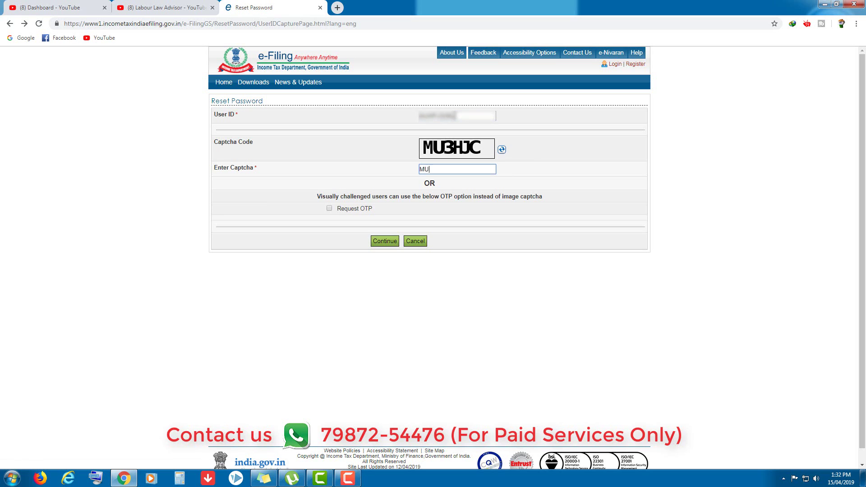
{"action": "type", "text": "3HJC"}
{"action": "key", "text": "Return"}
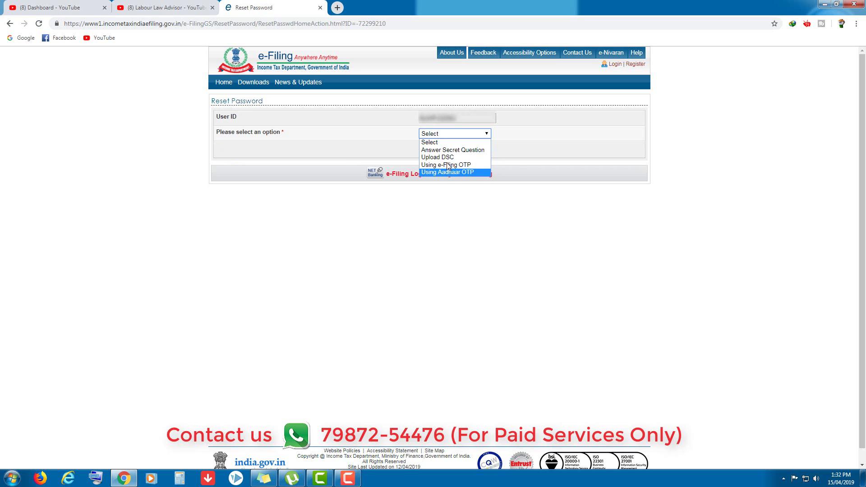
Choose 'Using Aadhaar OTP' as the password reset option.
{"action": "left_click", "coordinate": [455, 133]}
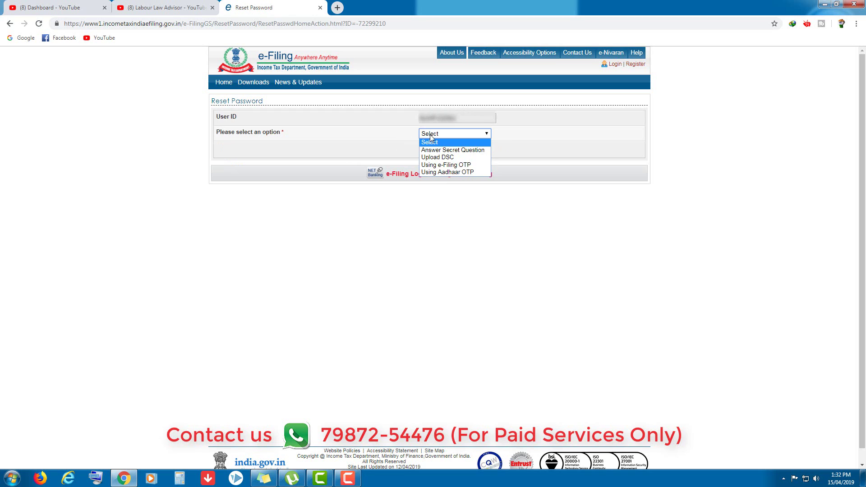
{"action": "left_click", "coordinate": [430, 142]}
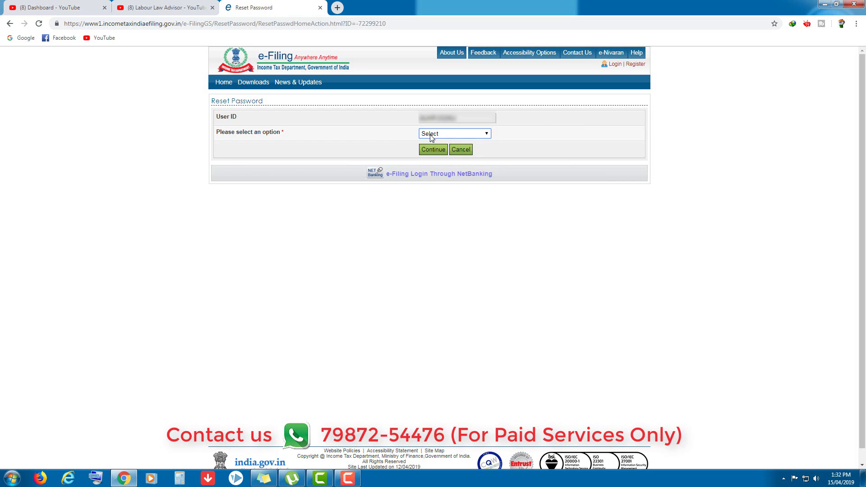
{"action": "left_click", "coordinate": [430, 135]}
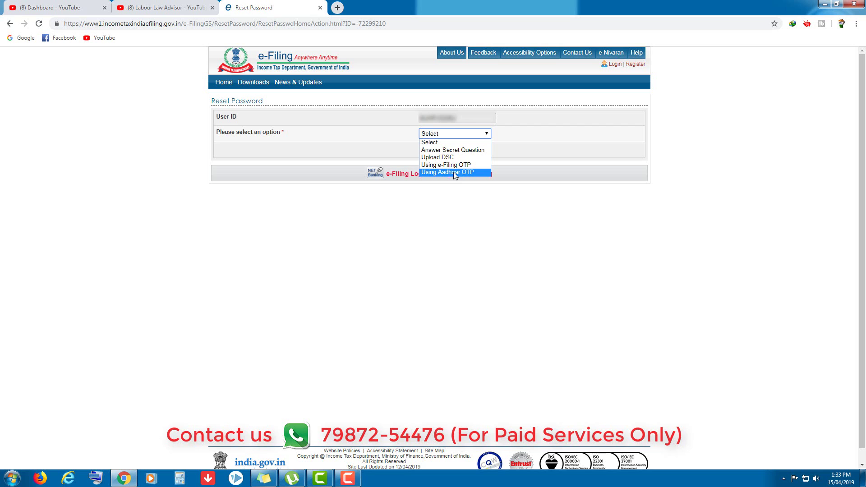
{"action": "left_click", "coordinate": [454, 173]}
Continue to generate the Aadhaar OTP and reach the OTP and new password form.
{"action": "left_click", "coordinate": [431, 151]}
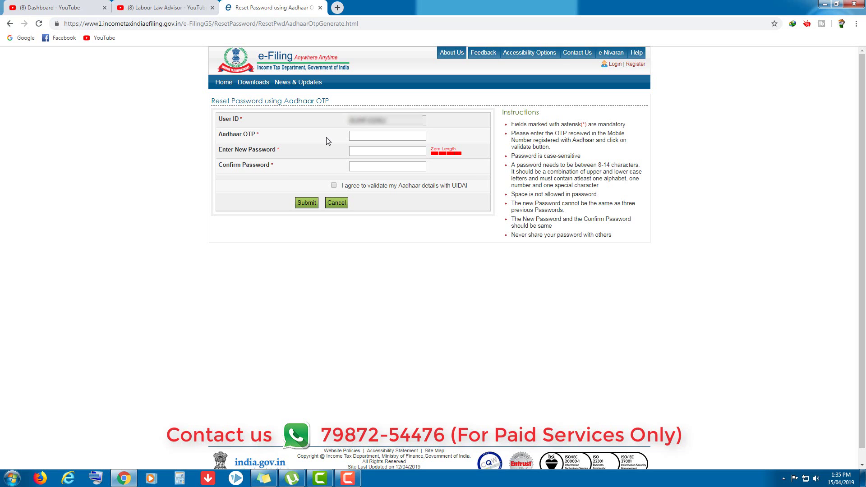
Enter the Aadhaar OTP and new password twice, accept UIDAI validation, and submit.
{"action": "left_click", "coordinate": [387, 136]}
{"action": "type", "text": "12"}
{"action": "left_click", "coordinate": [388, 152]}
{"action": "type", "text": "Abc@123456"}
{"action": "key", "text": "Tab"}
{"action": "type", "text": "Abcd@"}
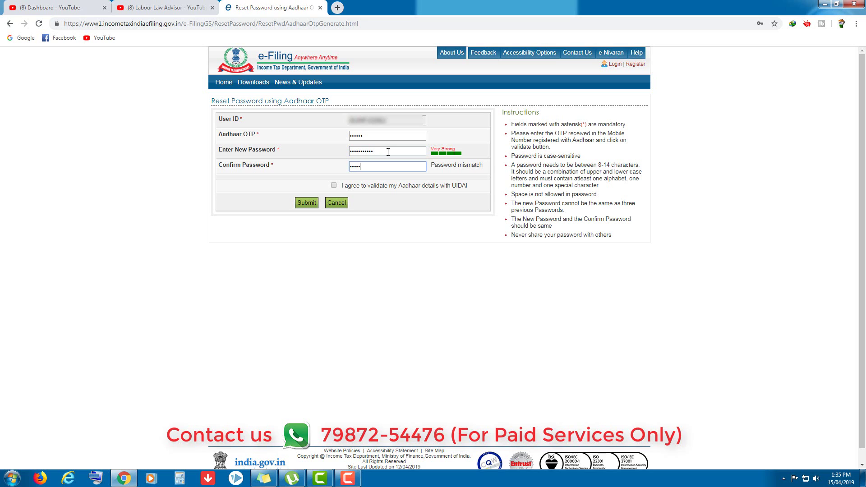
{"action": "type", "text": "123456"}
{"action": "left_click", "coordinate": [334, 186]}
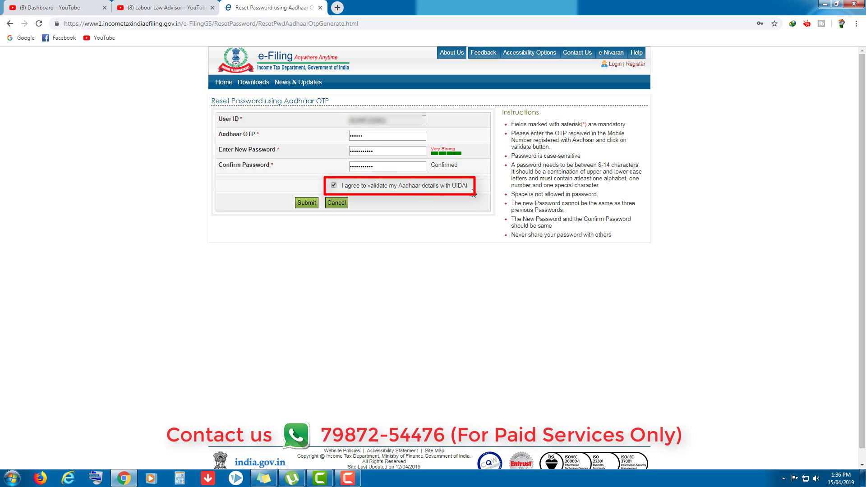
{"action": "left_click", "coordinate": [306, 203]}
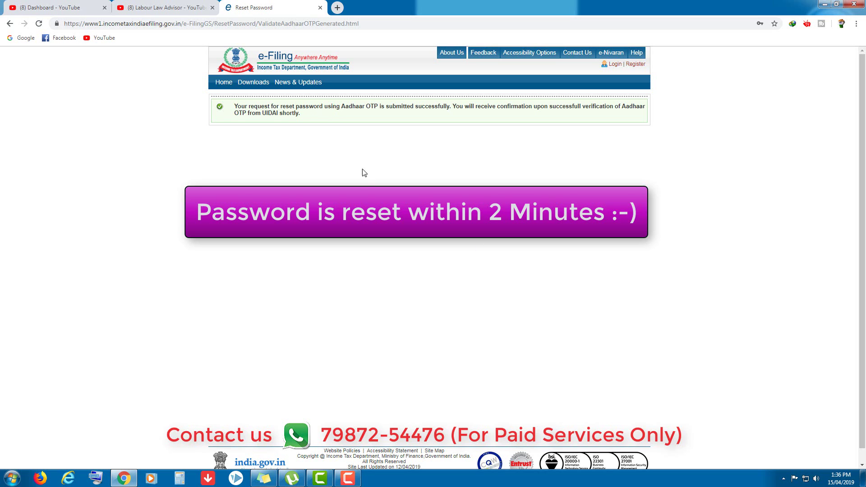
Log in to e-Filing with the account's user ID, the new password and the captcha.
{"action": "left_click", "coordinate": [615, 65]}
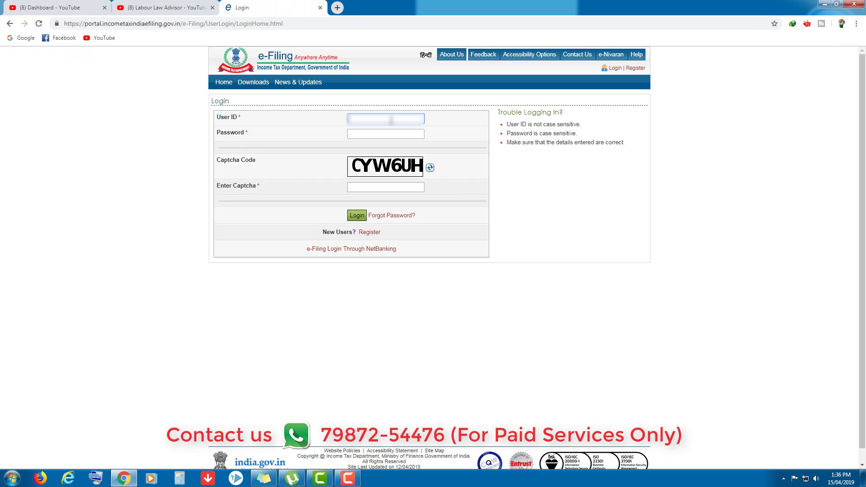
{"action": "type", "text": "ABCDE1234F"}
{"action": "key", "text": "Tab"}
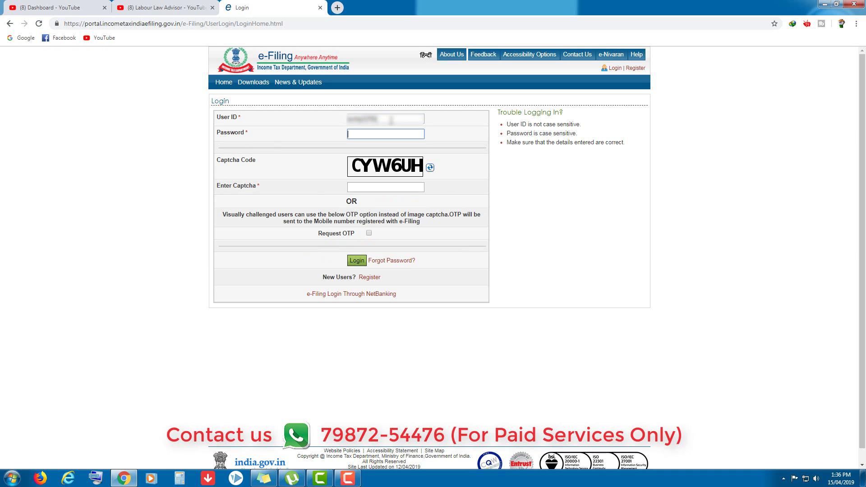
{"action": "type", "text": "p••••••••••"}
{"action": "left_click", "coordinate": [397, 185]}
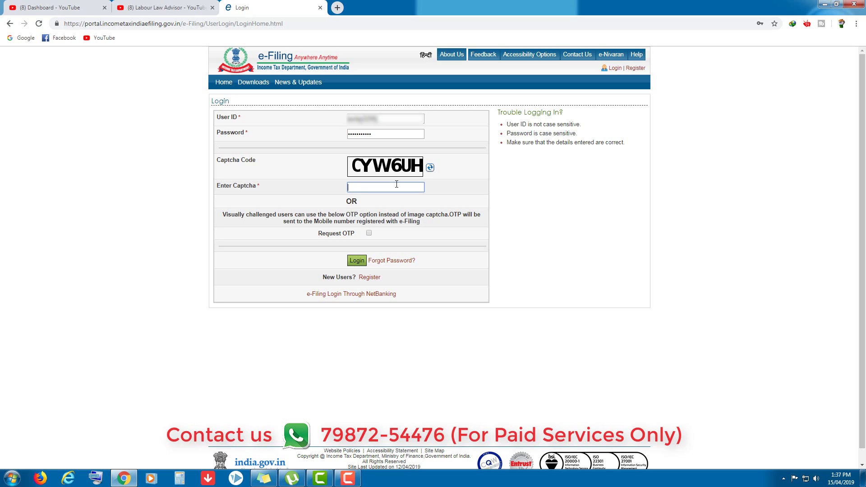
{"action": "type", "text": "CYW6UH"}
{"action": "left_click", "coordinate": [356, 262]}
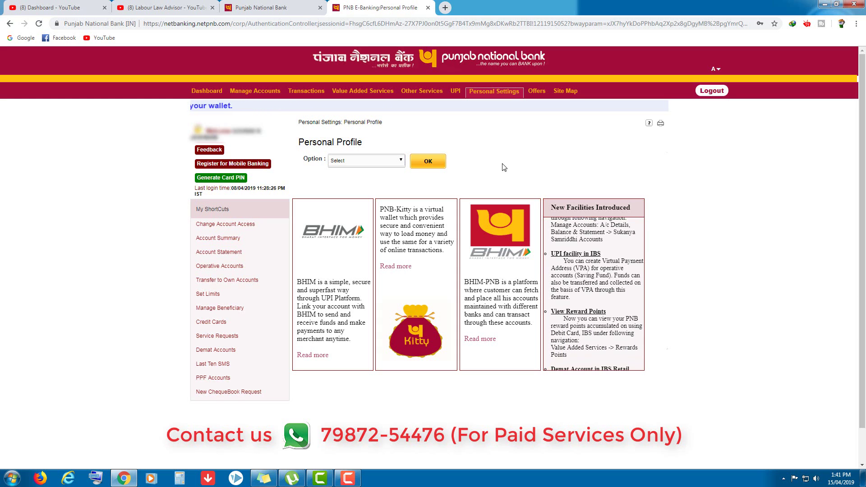
Launch Income Tax e-Filing Login from PNB Value Added Services, accepting the terms for the account.
{"action": "mouse_move", "coordinate": [362, 91]}
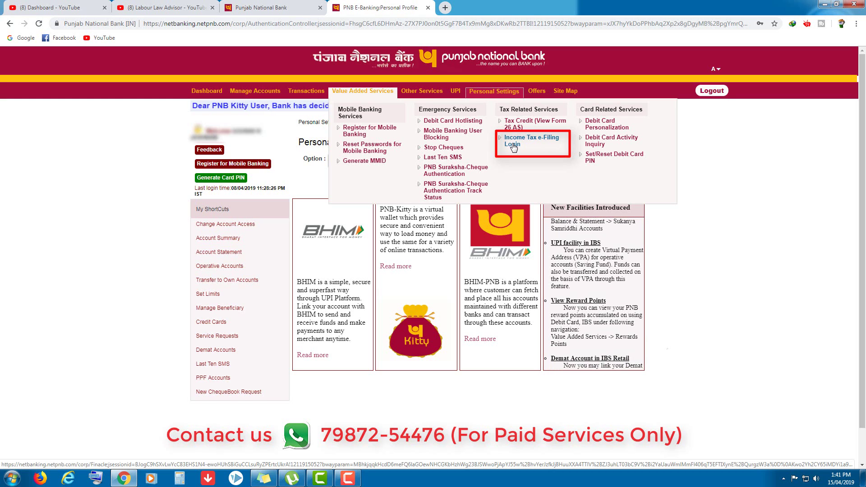
{"action": "left_click", "coordinate": [513, 147]}
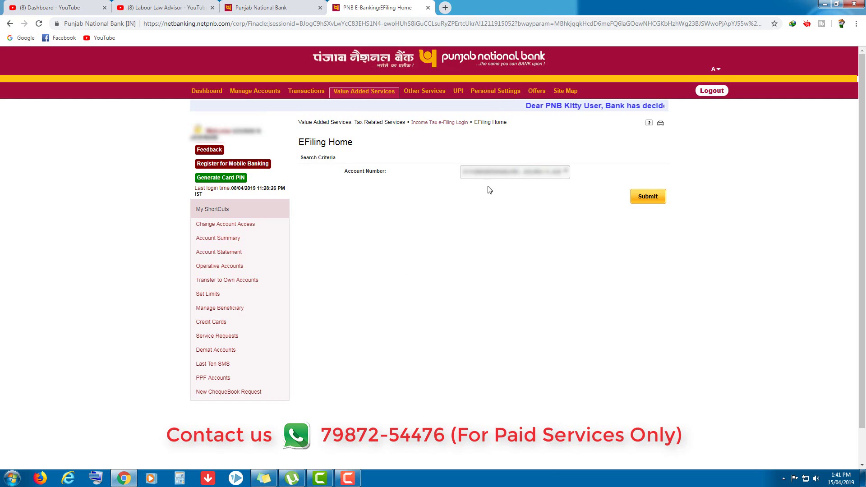
{"action": "left_click", "coordinate": [648, 197]}
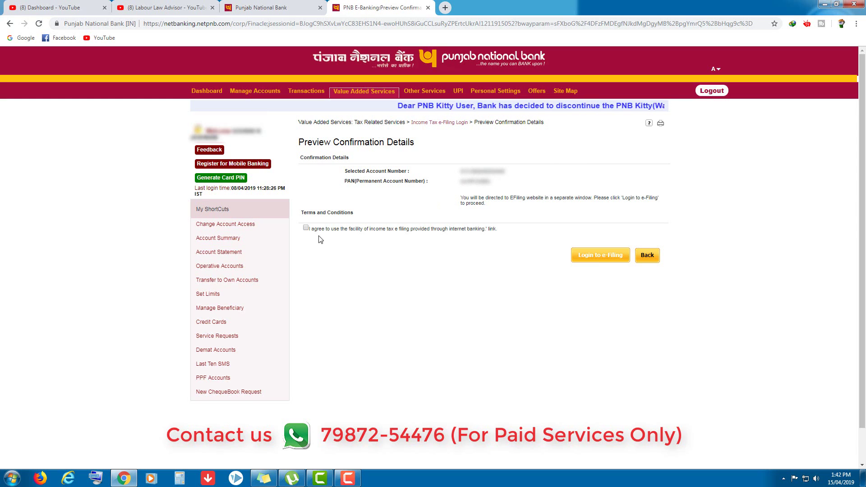
{"action": "left_click", "coordinate": [306, 229]}
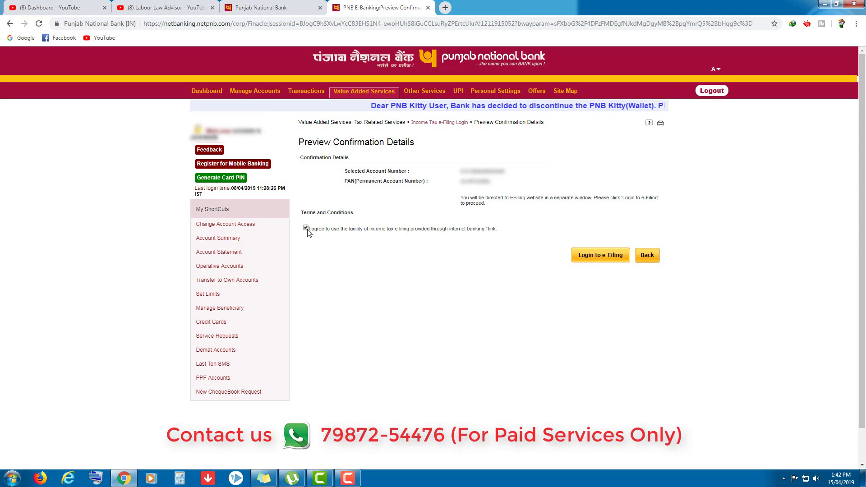
{"action": "left_click", "coordinate": [596, 256]}
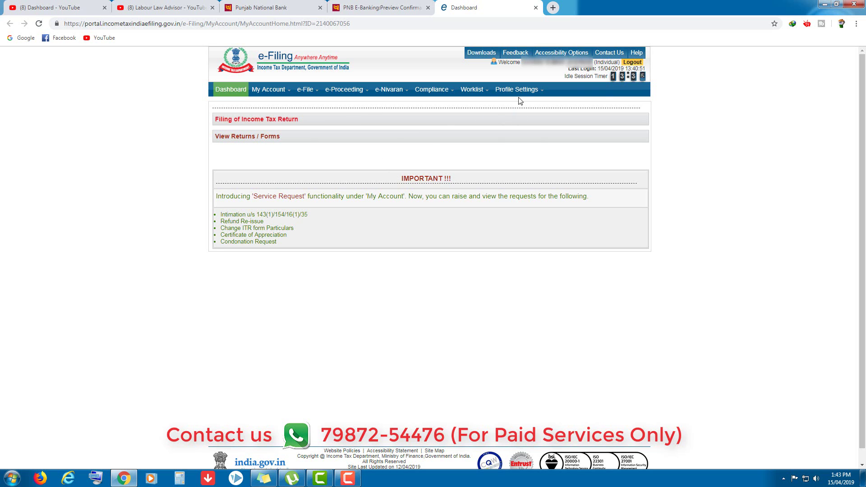
Try Change Password under Profile Settings, staying on the e-Filing dashboard.
{"action": "mouse_move", "coordinate": [519, 95]}
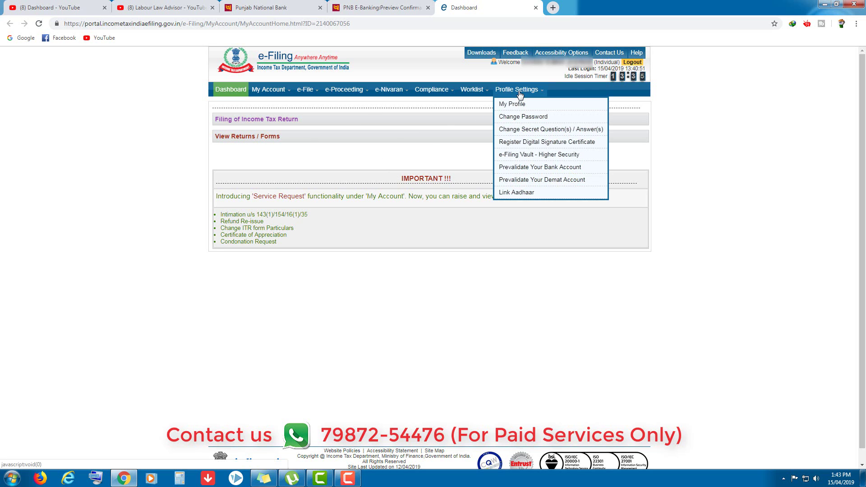
{"action": "left_click", "coordinate": [527, 118]}
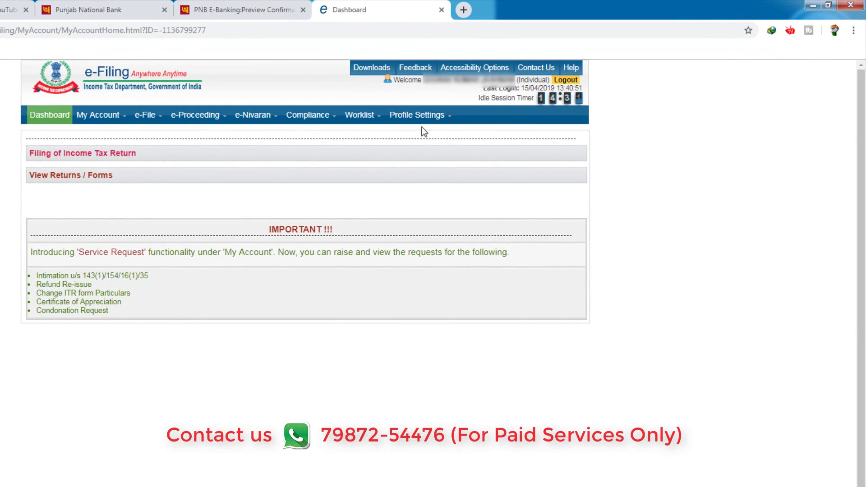
{"action": "mouse_move", "coordinate": [418, 118]}
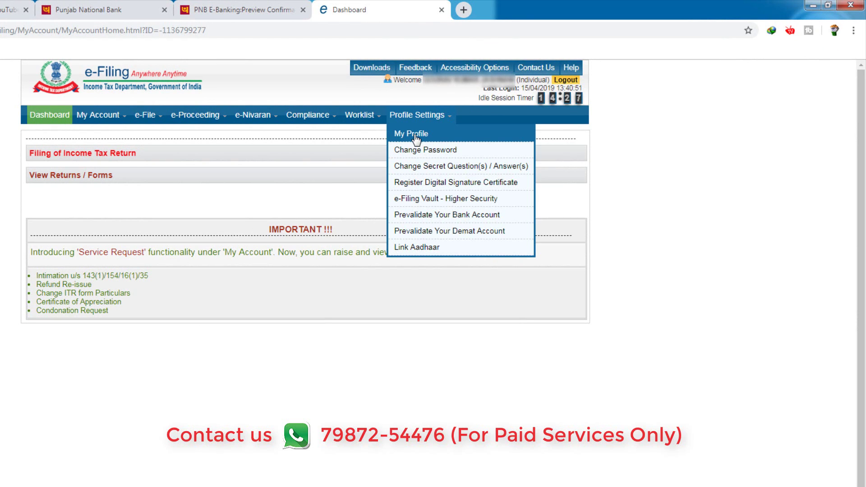
Open My Profile contact details and switch them to edit mode.
{"action": "left_click", "coordinate": [415, 137]}
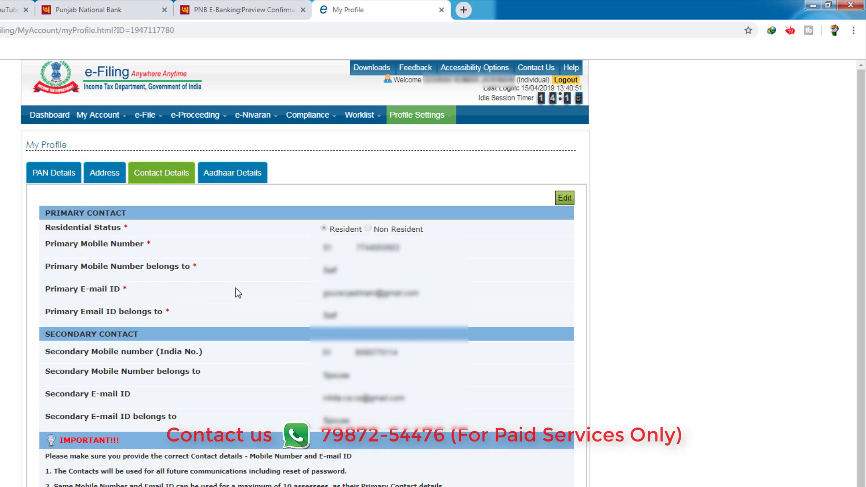
{"action": "left_click", "coordinate": [564, 198]}
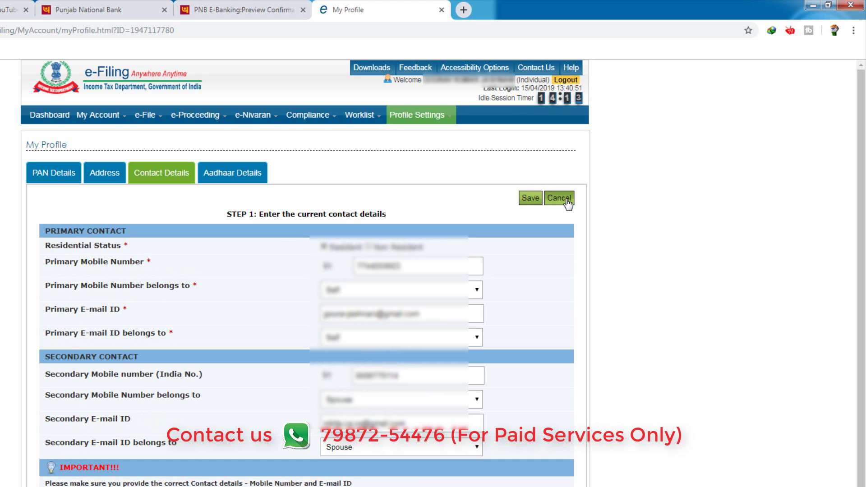